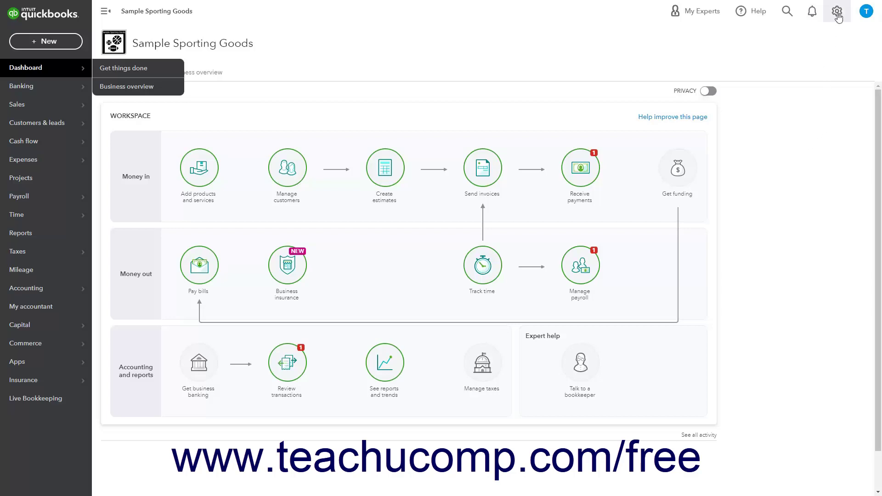
Step: From the gear menu's Lists, open Products and services for Sample Sporting Goods
click(837, 12)
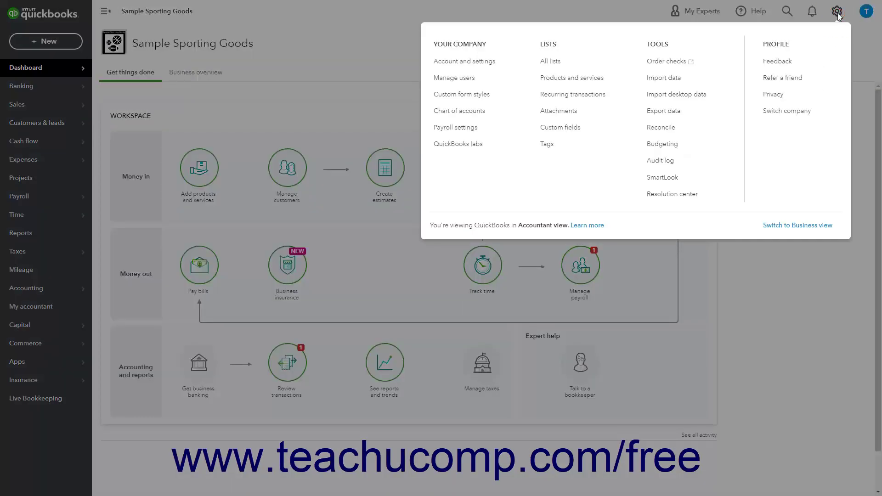
click(609, 82)
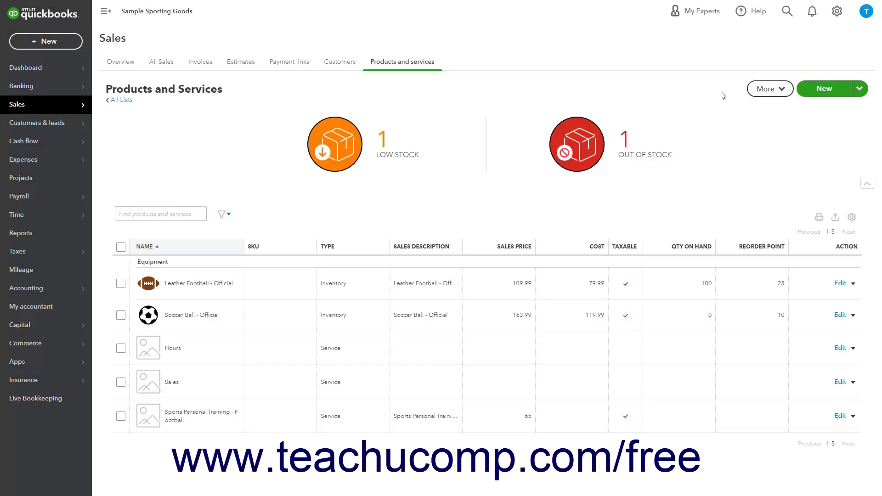
Step: Start a new product or service to show the item type choices
click(813, 90)
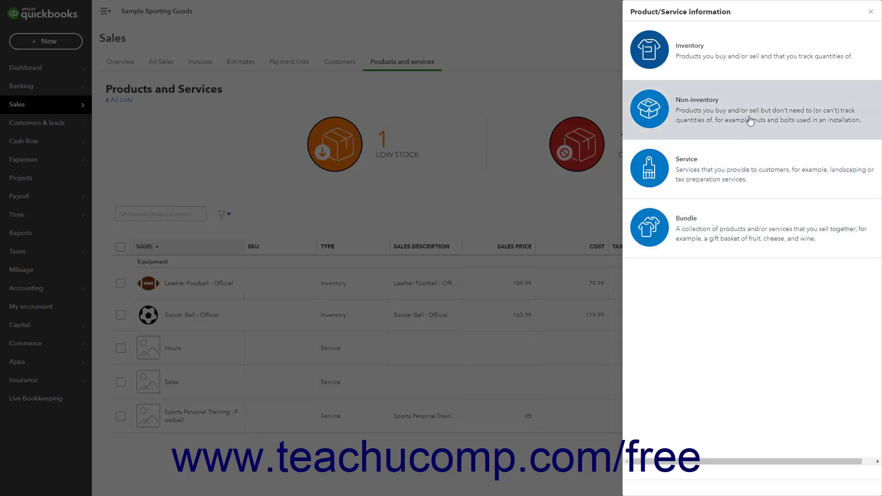
Step: Choose the Service type and name it 'Sports Personal Training - Soccer'
click(746, 171)
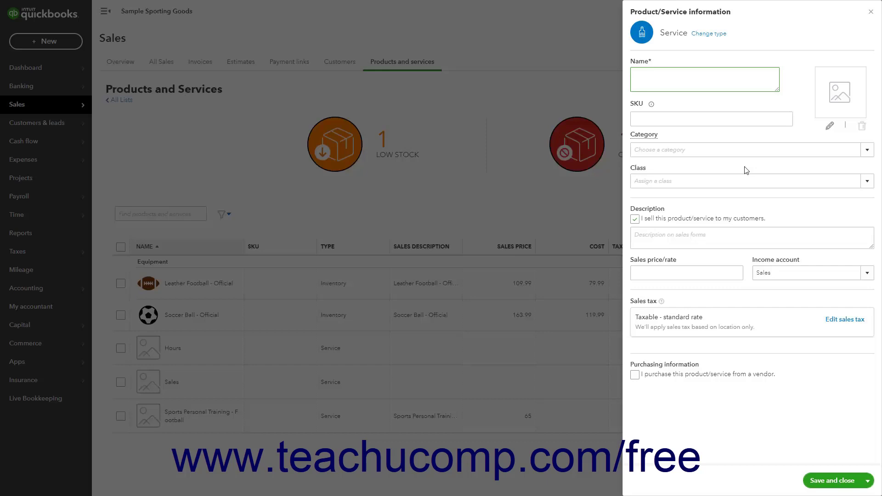
click(700, 78)
text(Sports Personal Training - Soccer)
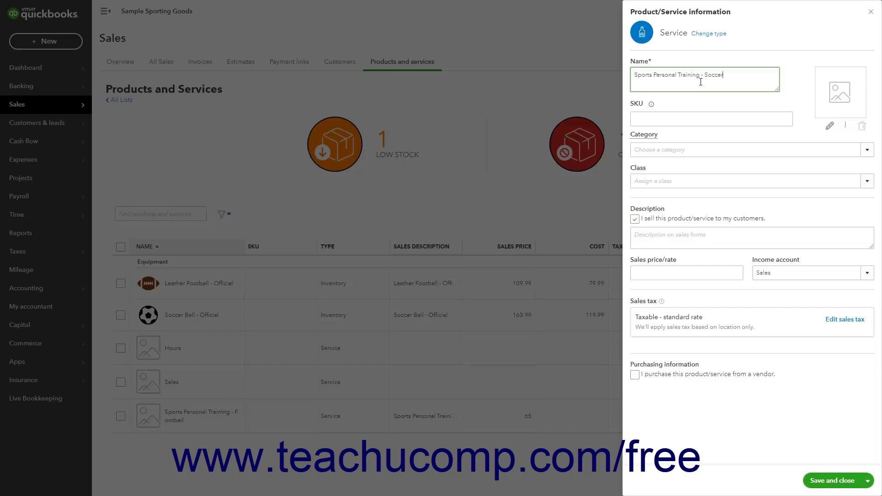
click(690, 120)
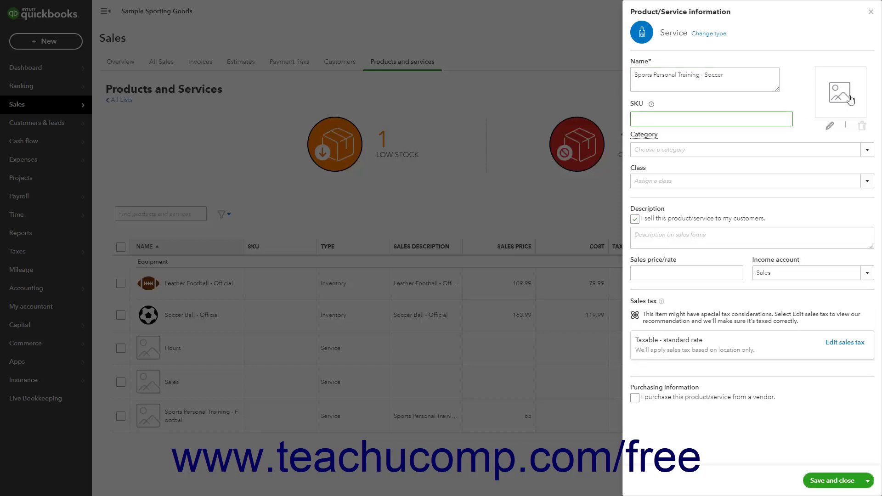
click(831, 127)
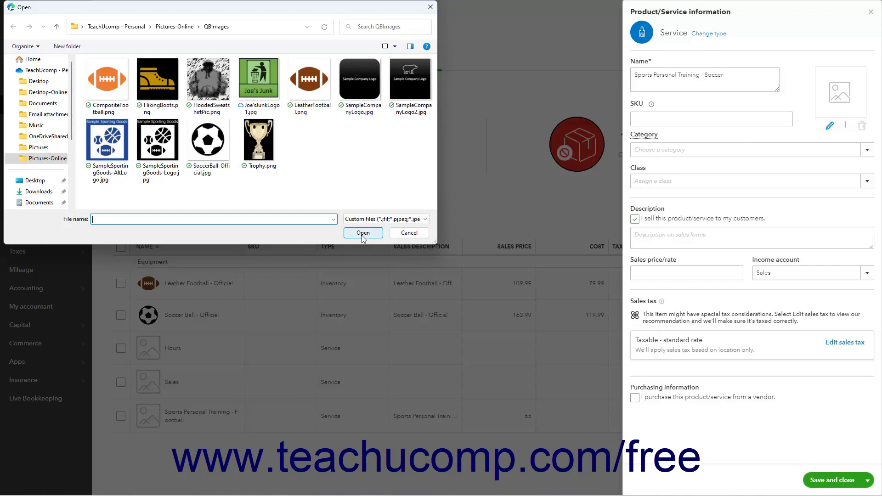
click(409, 233)
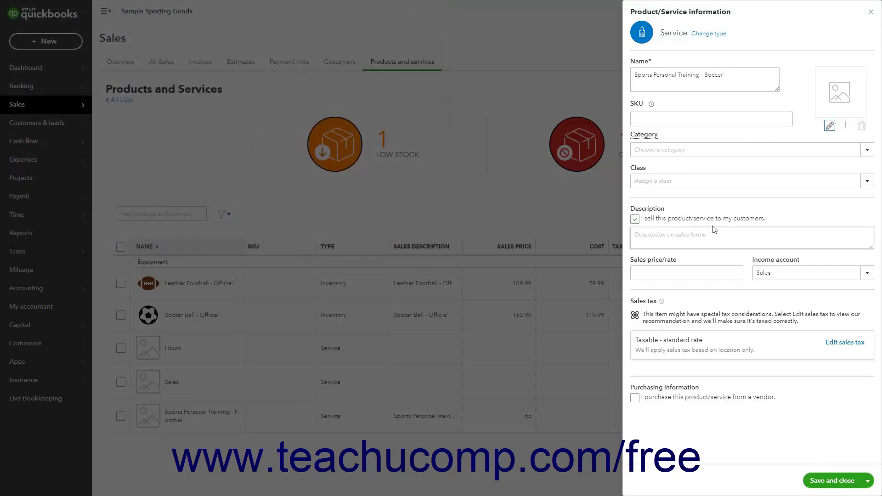
click(862, 127)
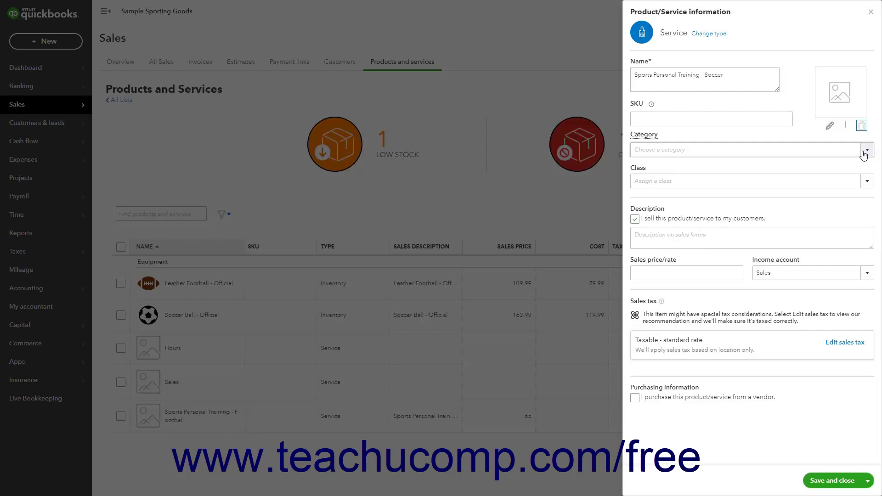
Step: Add a new category 'Training' from the Category dropdown and save it
click(867, 151)
click(867, 152)
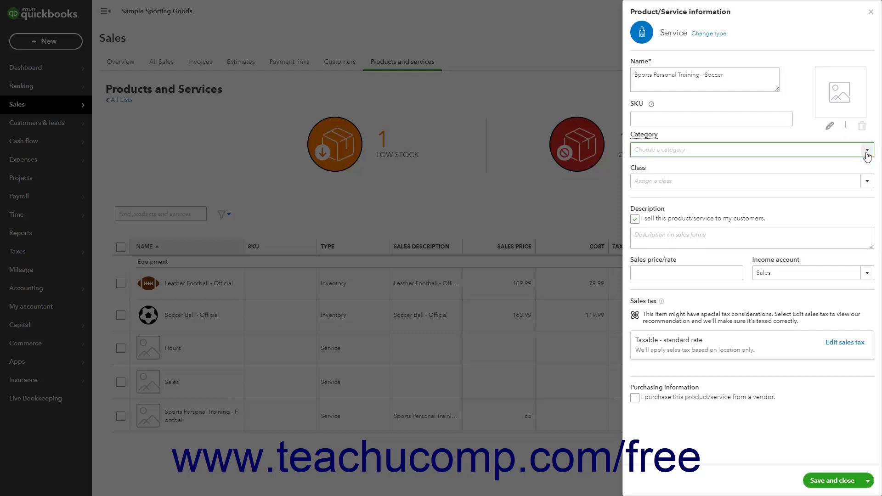
click(867, 154)
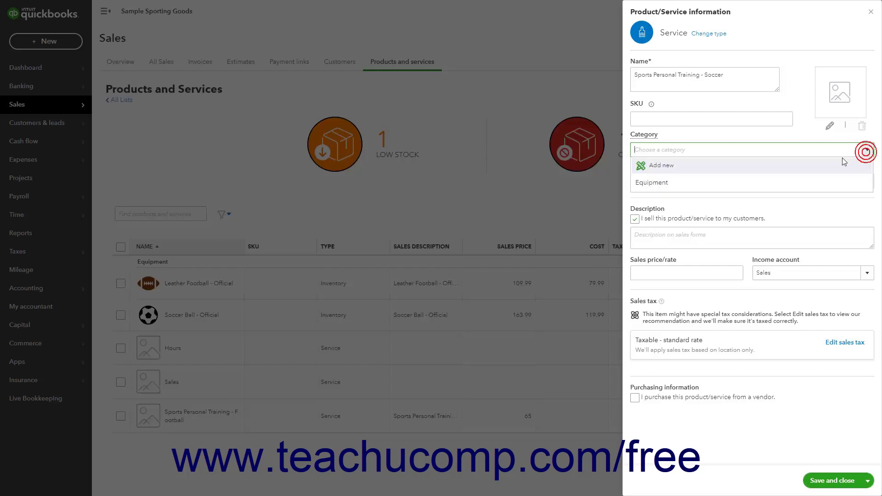
click(815, 170)
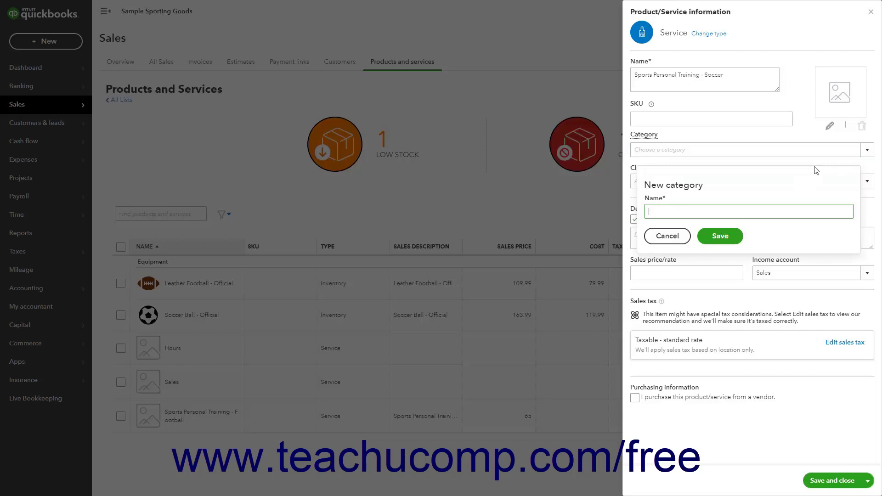
text(Training)
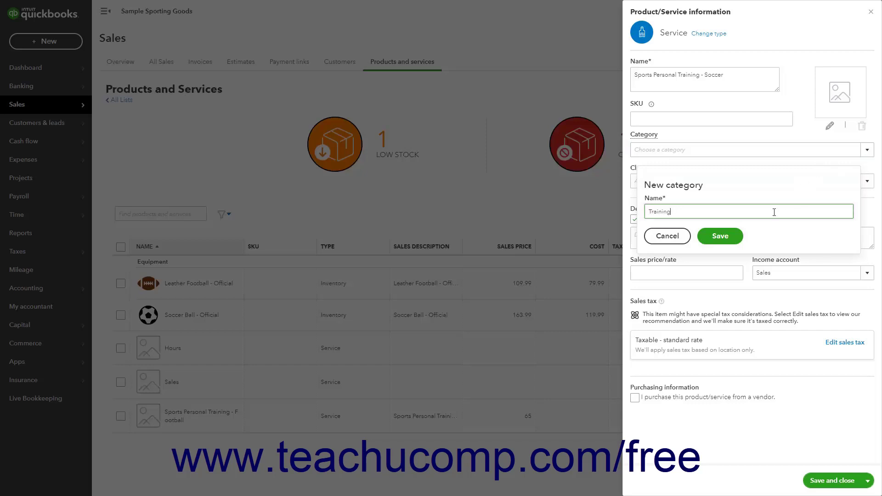
click(734, 239)
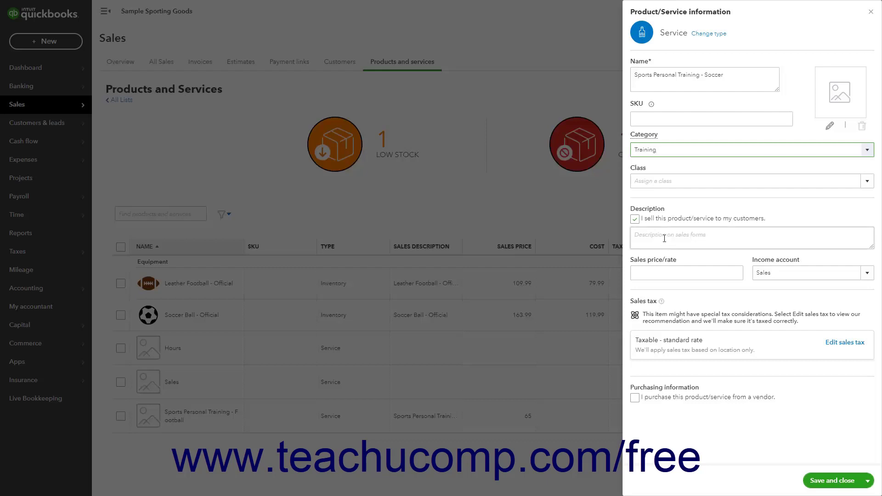
Step: Copy the item name into the sales description field
click(664, 237)
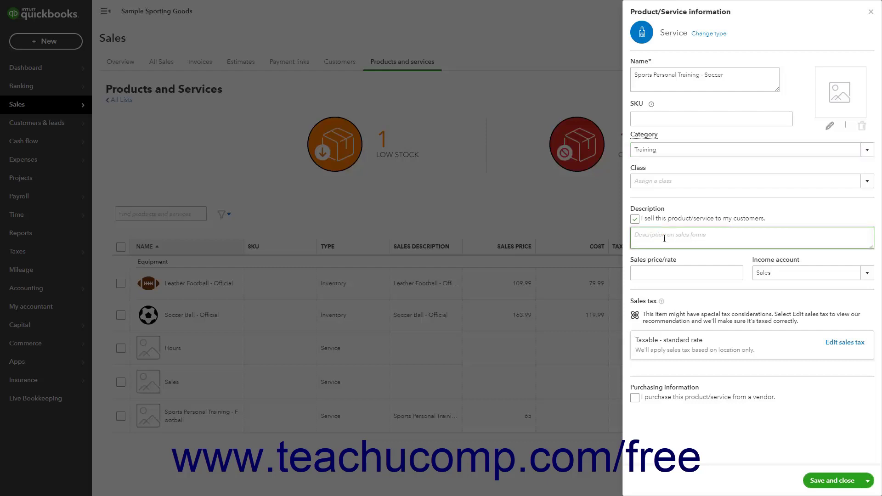
drag(728, 76, 642, 73)
right_click(647, 73)
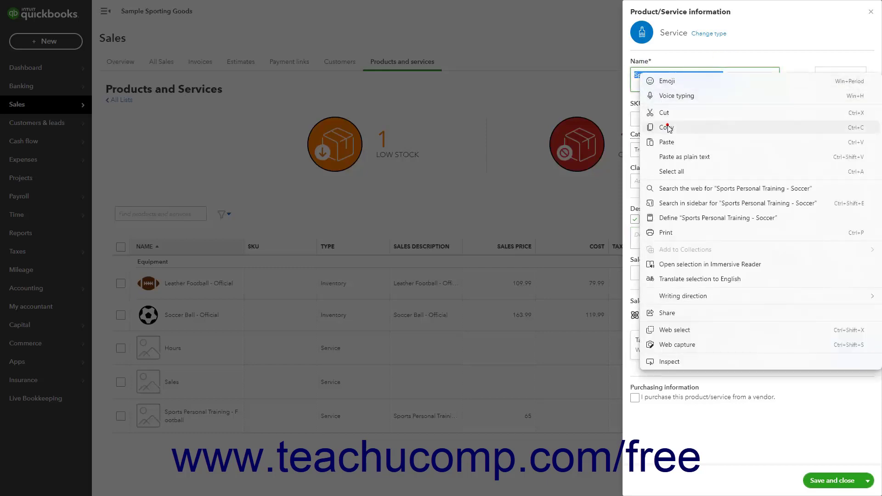
click(669, 127)
click(670, 236)
right_click(669, 235)
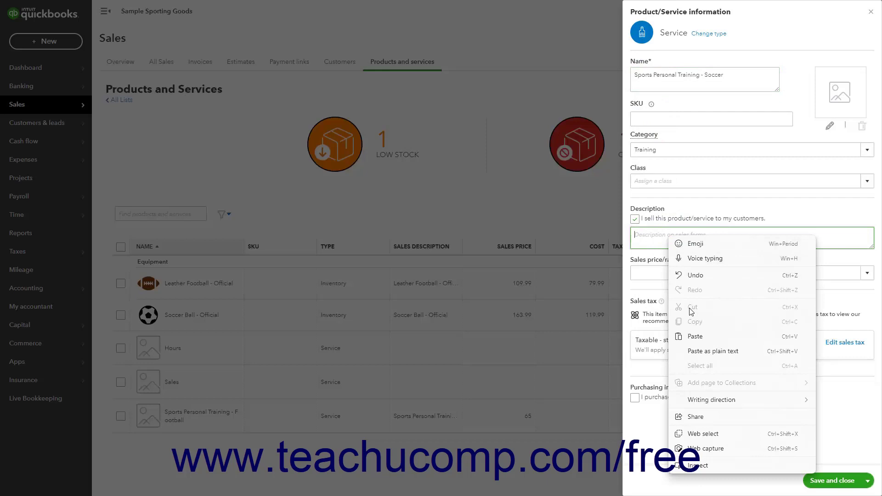
click(691, 339)
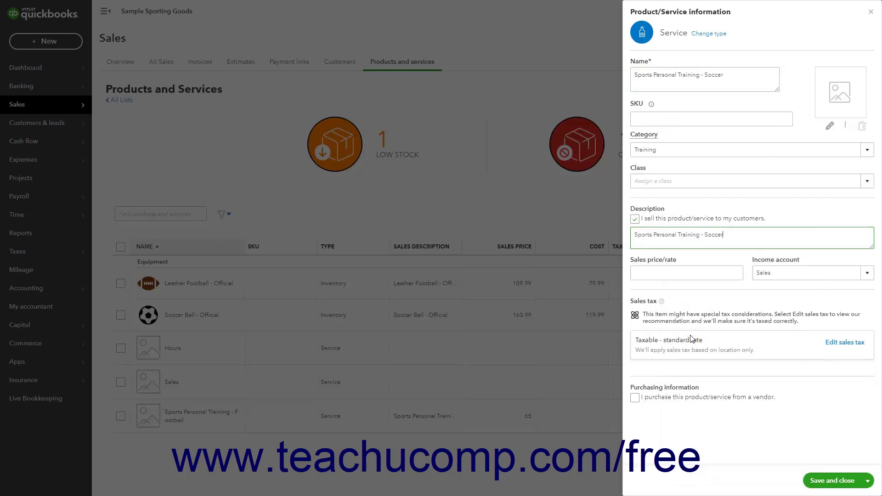
Step: Set the sales price to 65 and keep Sales as the income account
click(670, 273)
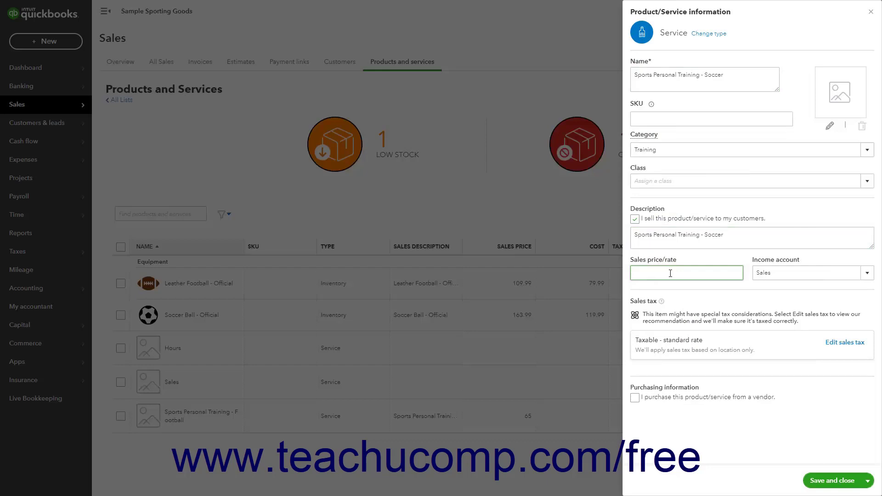
text(65)
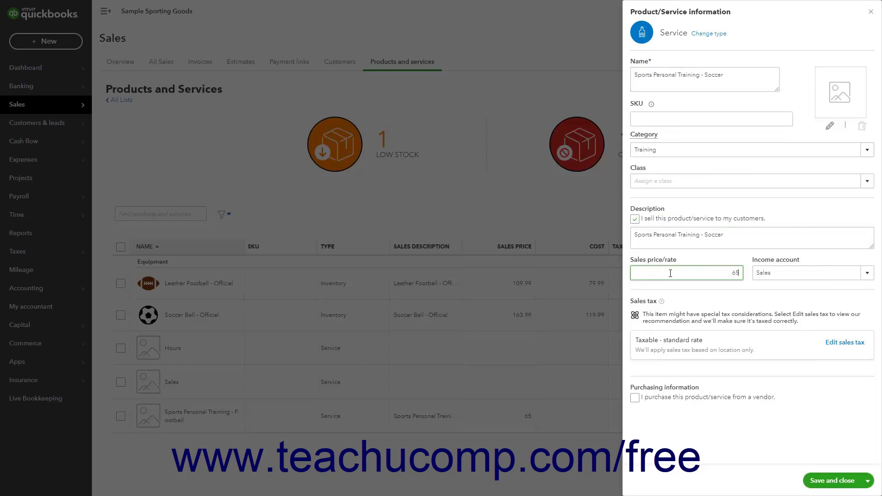
click(866, 275)
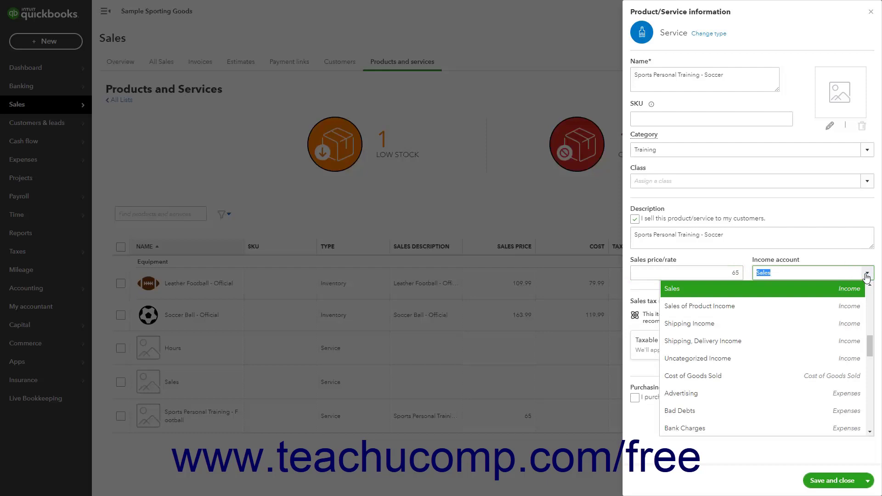
click(866, 275)
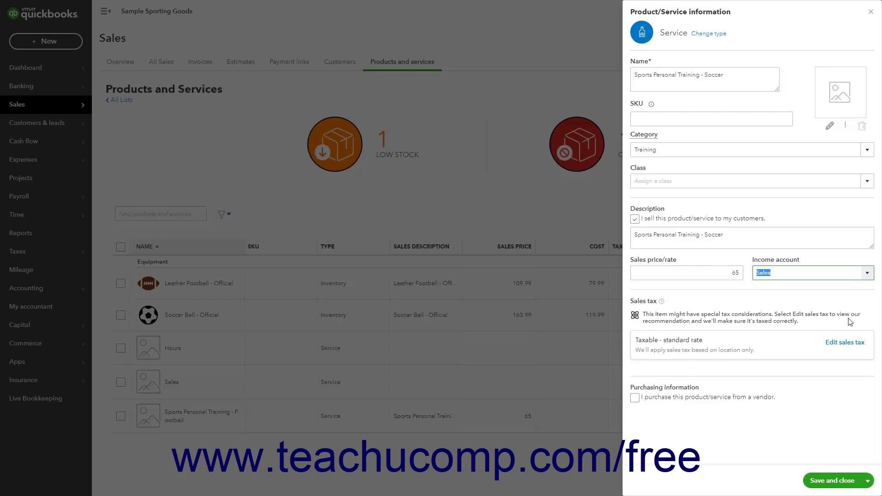
Step: Set sales tax to 'Personal Training services not provided in a fitness or health club'
click(846, 344)
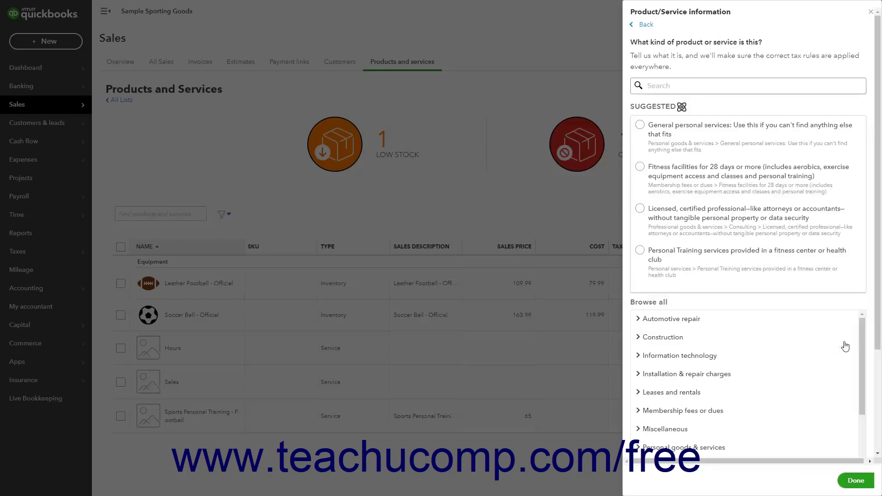
scroll(845, 345, down, 6)
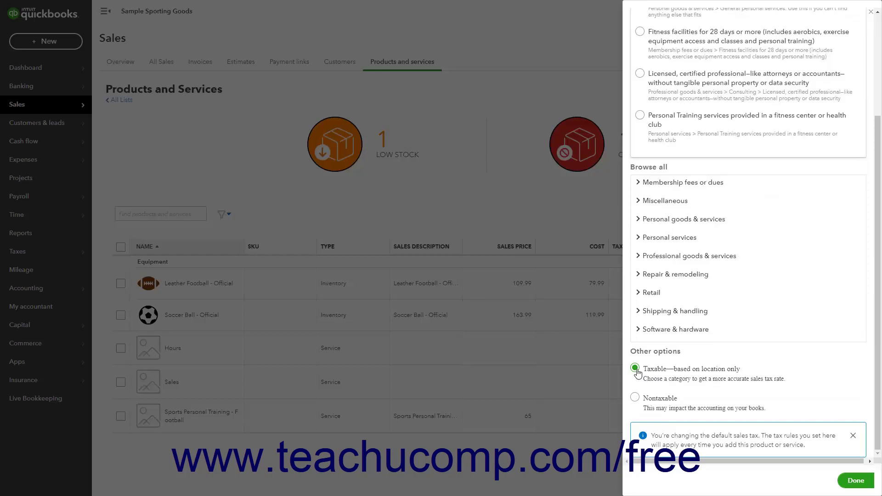
click(635, 398)
click(638, 201)
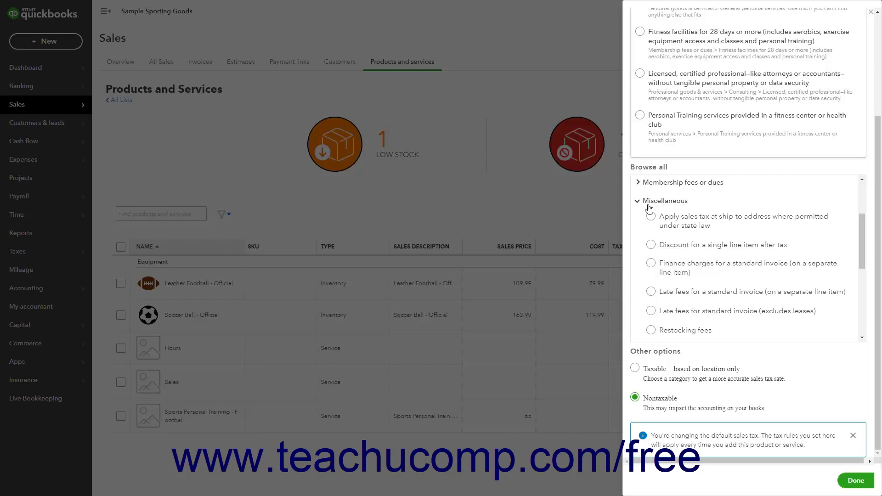
scroll(725, 140, up, 3)
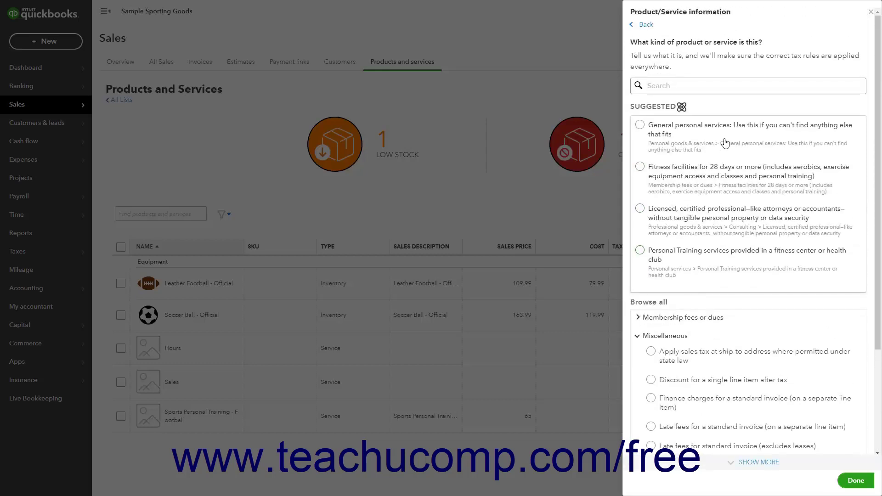
click(638, 339)
scroll(640, 350, down, 3)
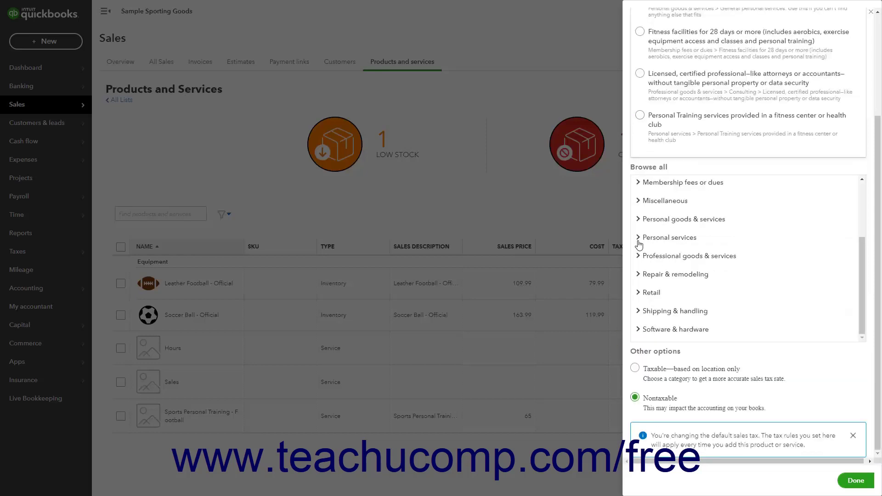
click(638, 239)
scroll(657, 270, down, 10)
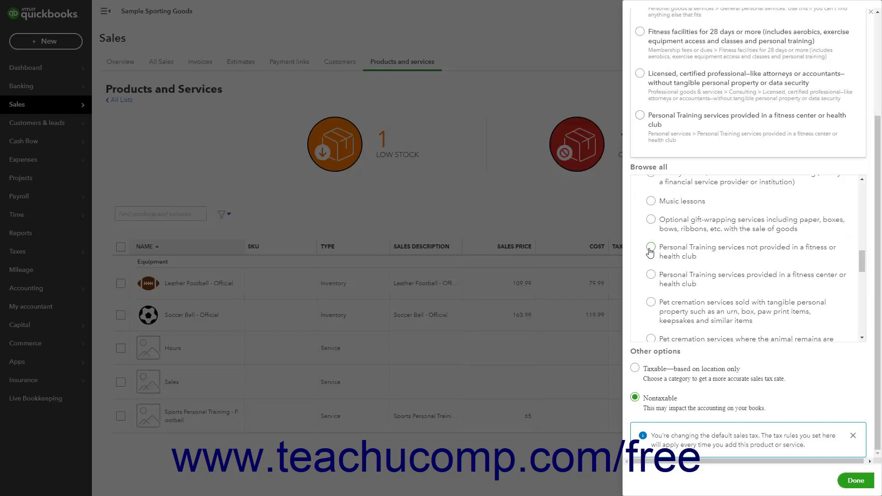
click(651, 248)
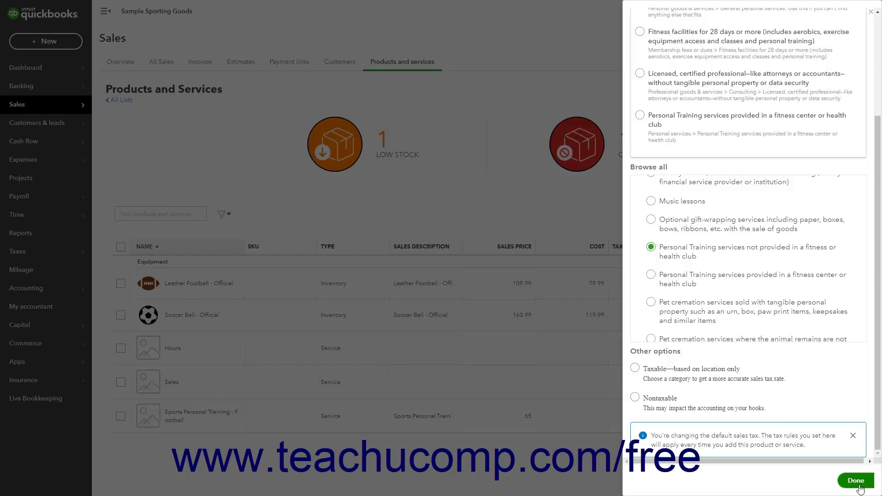
click(856, 480)
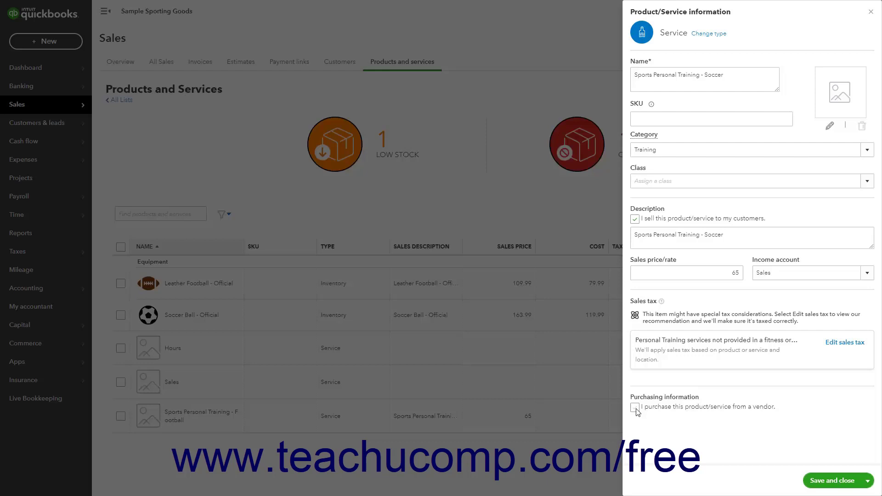
Step: Mark the service as purchased from a vendor, keeping Purchases as the expense account
click(635, 409)
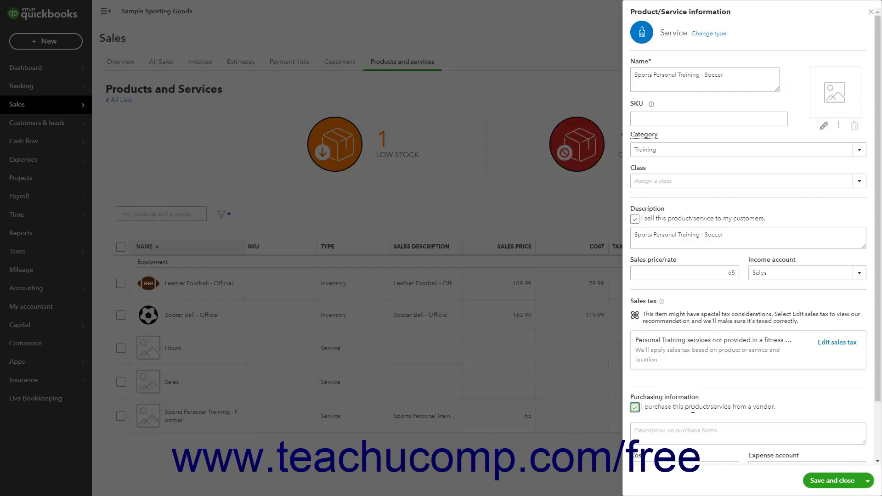
scroll(693, 409, down, 2)
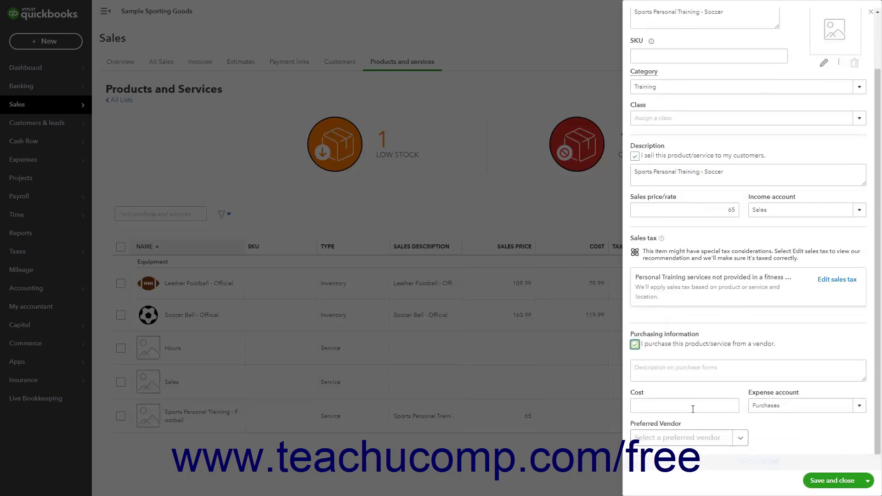
click(674, 373)
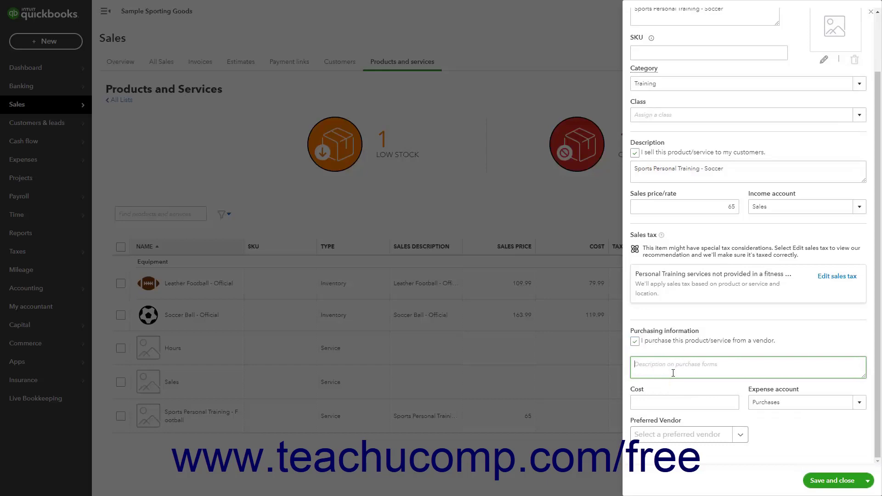
click(675, 406)
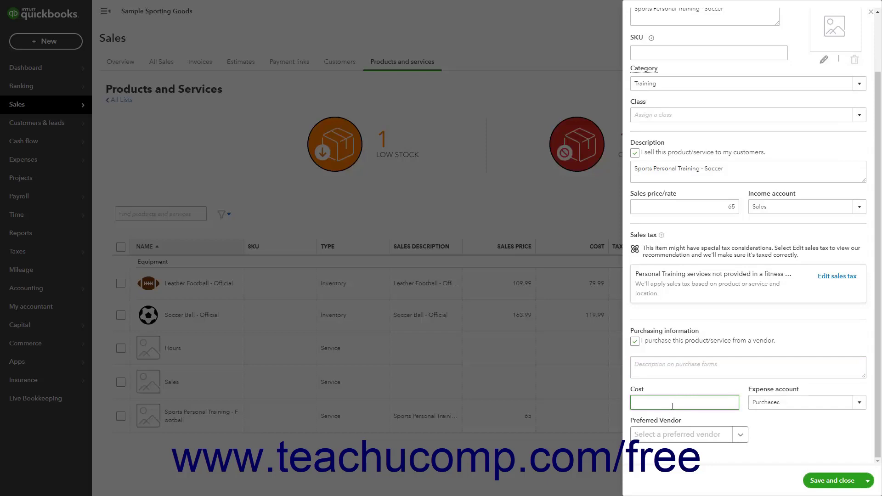
click(858, 405)
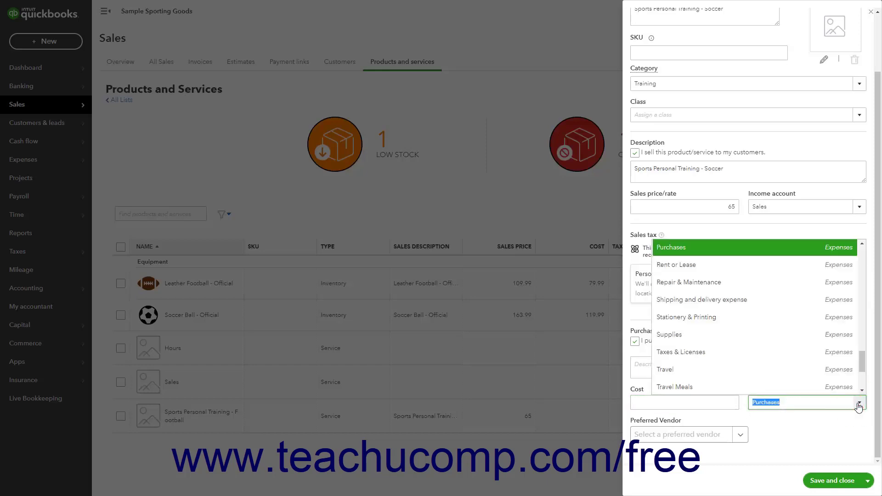
click(859, 404)
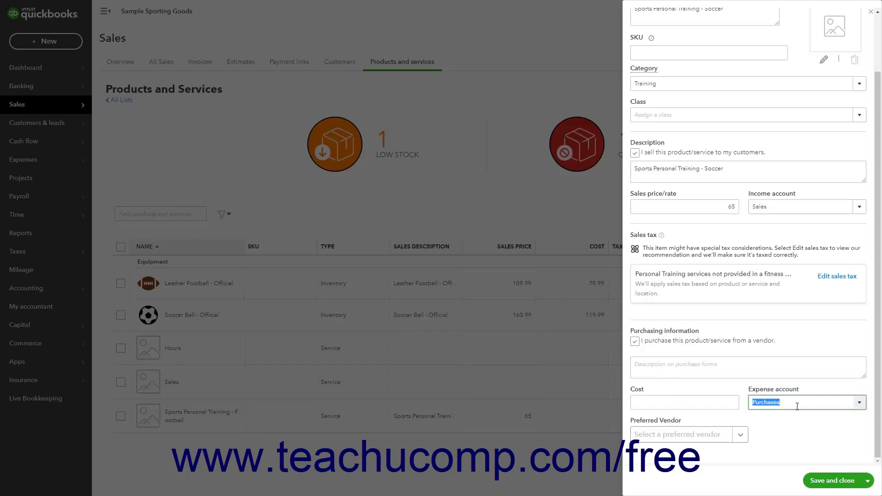
click(740, 435)
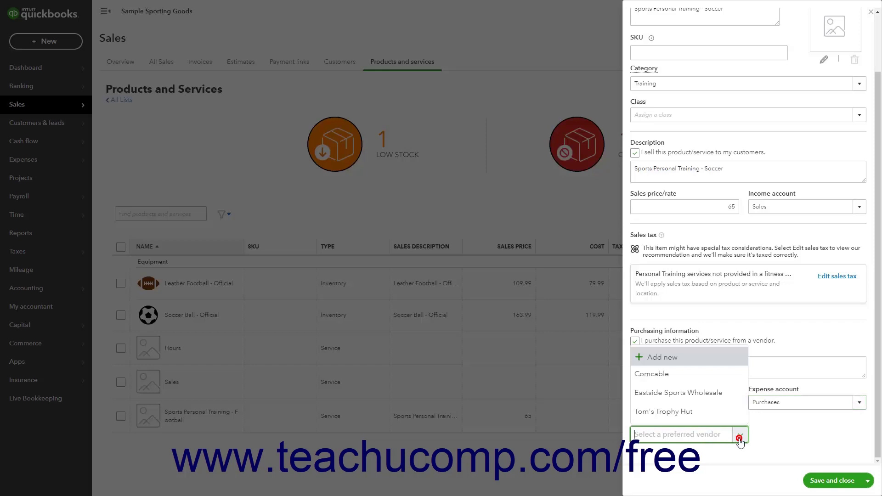
click(741, 436)
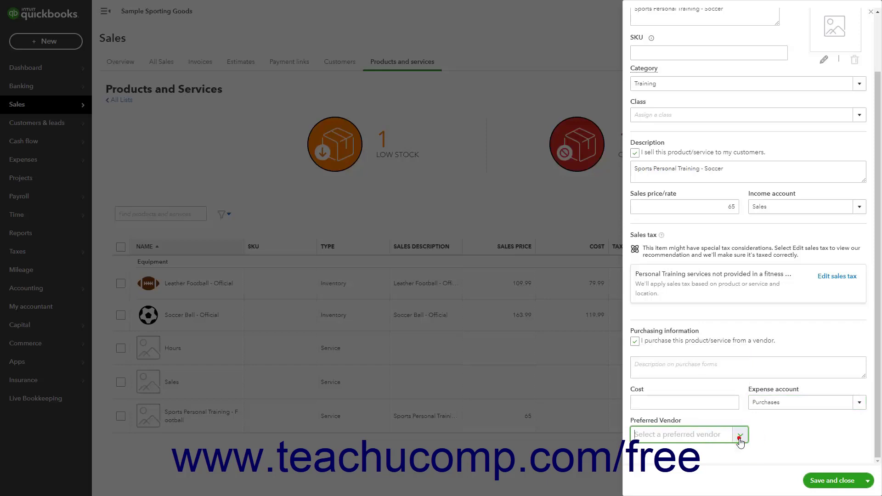
Step: Uncheck the vendor-purchase option and review the Save and close options
click(635, 342)
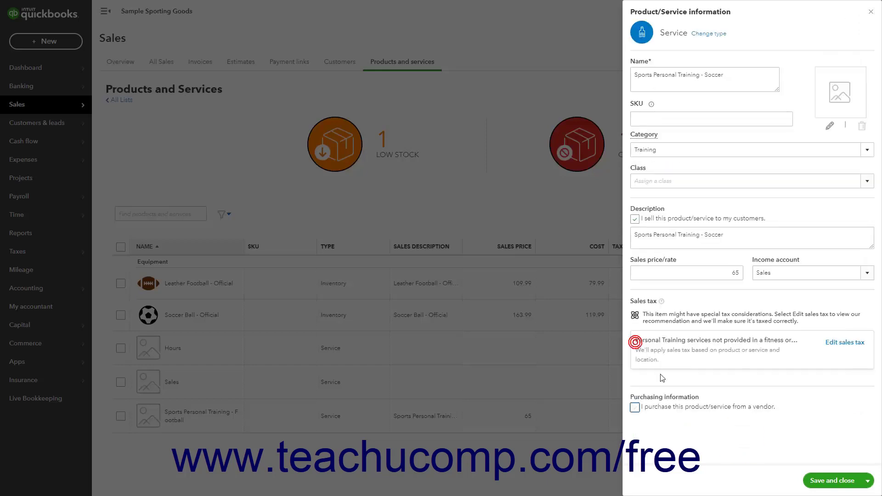
click(868, 481)
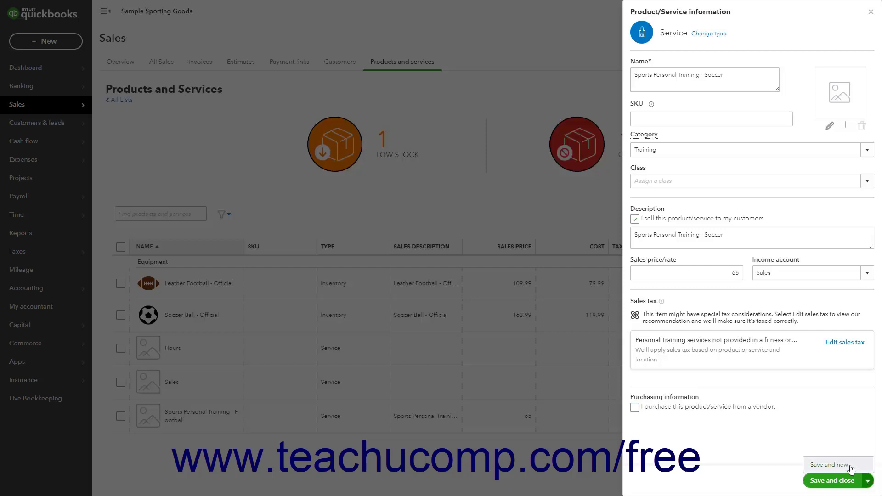
click(868, 485)
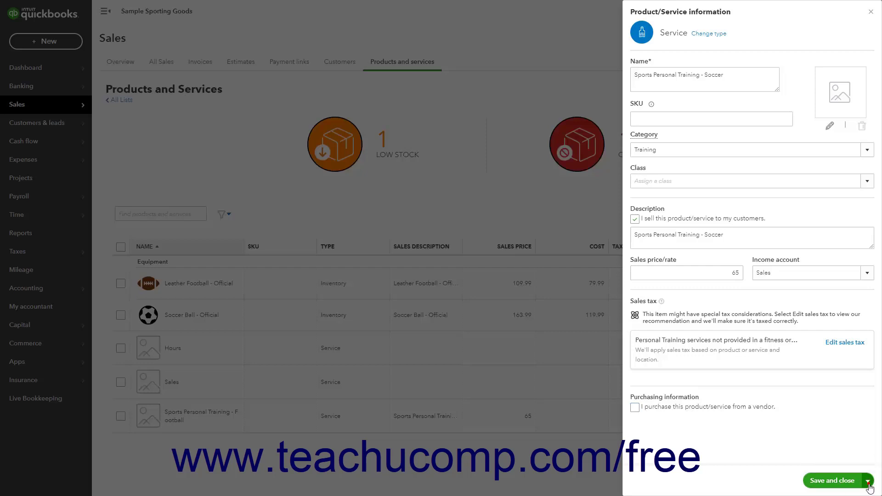